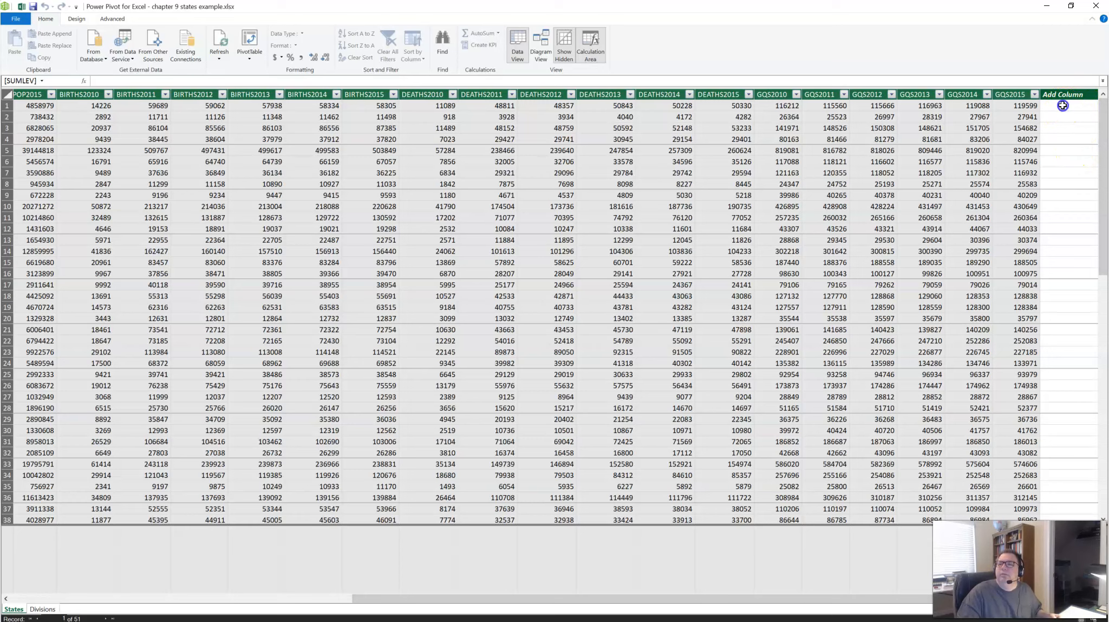
- Start a calculated column in the States table with the birth difference ([BIRTHS2015]-[BIRTHS2010]) as the numerator
click(1063, 105)
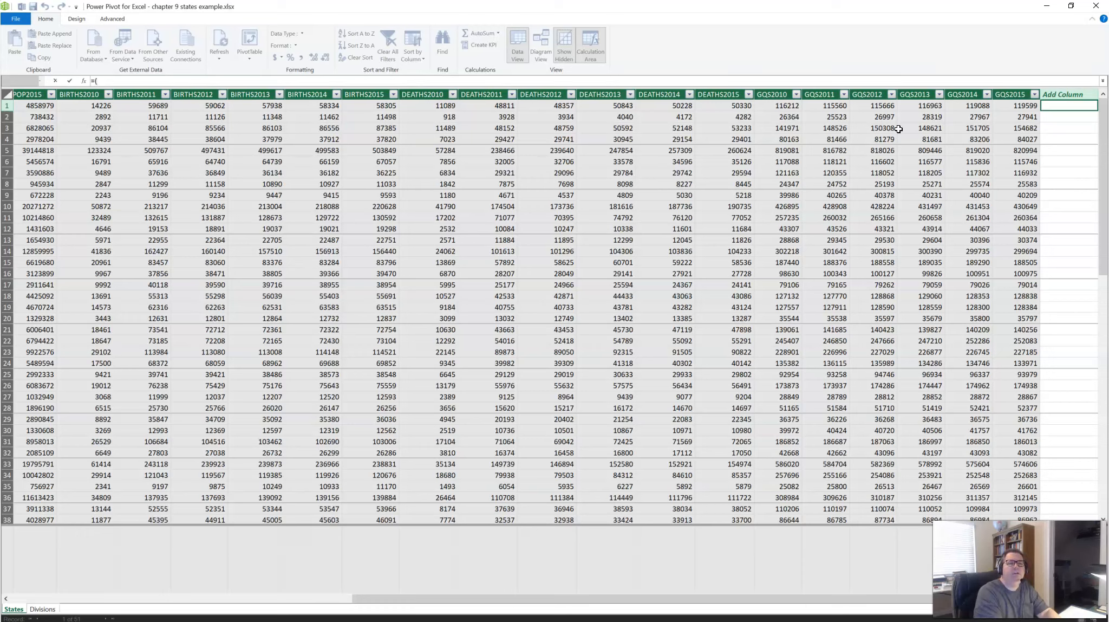
drag(650, 598, 309, 598)
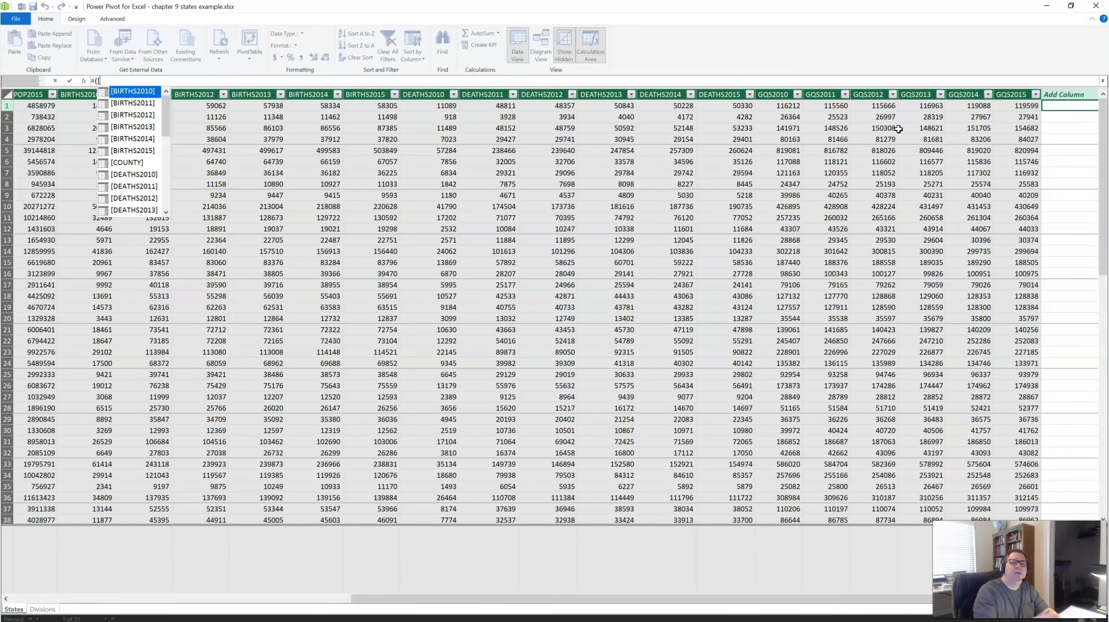
click(124, 153)
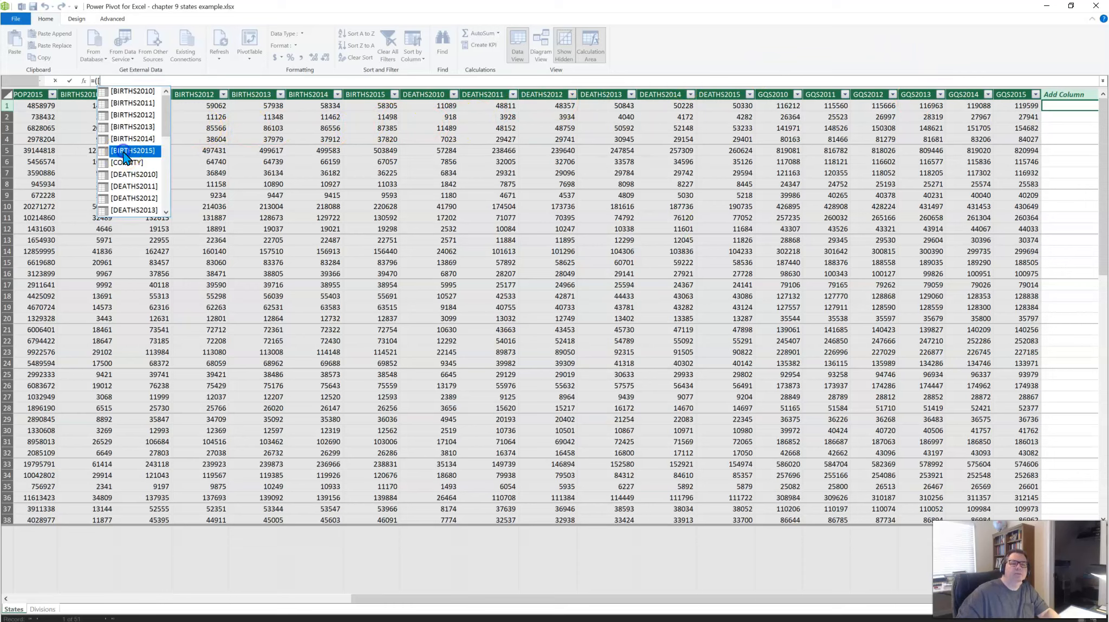
double_click(124, 152)
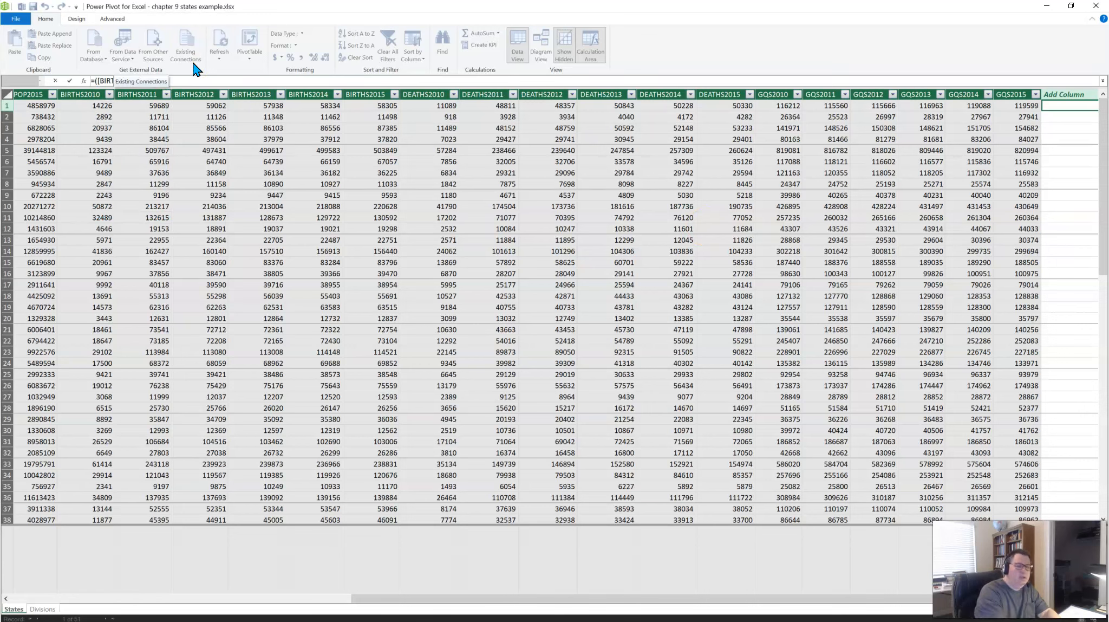
text(-)
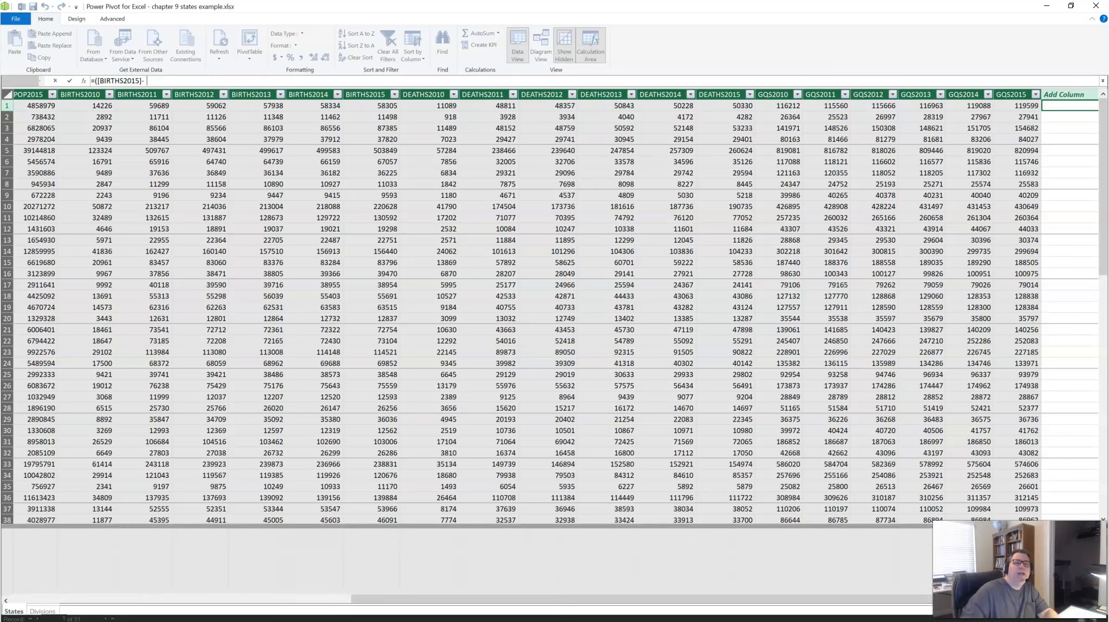
text( [)
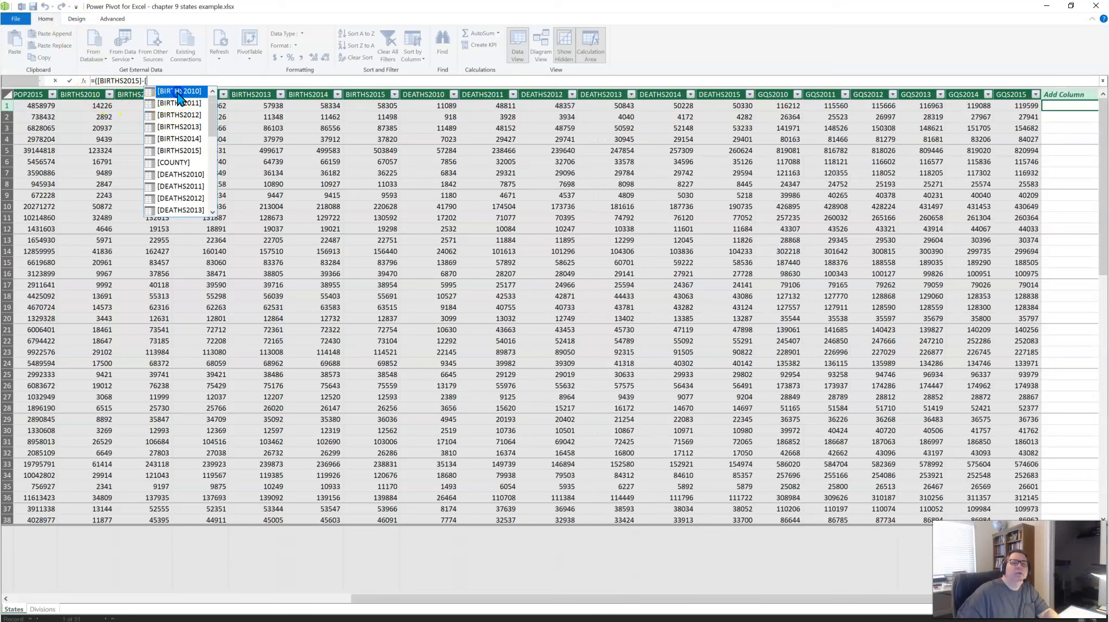
double_click(177, 93)
text())
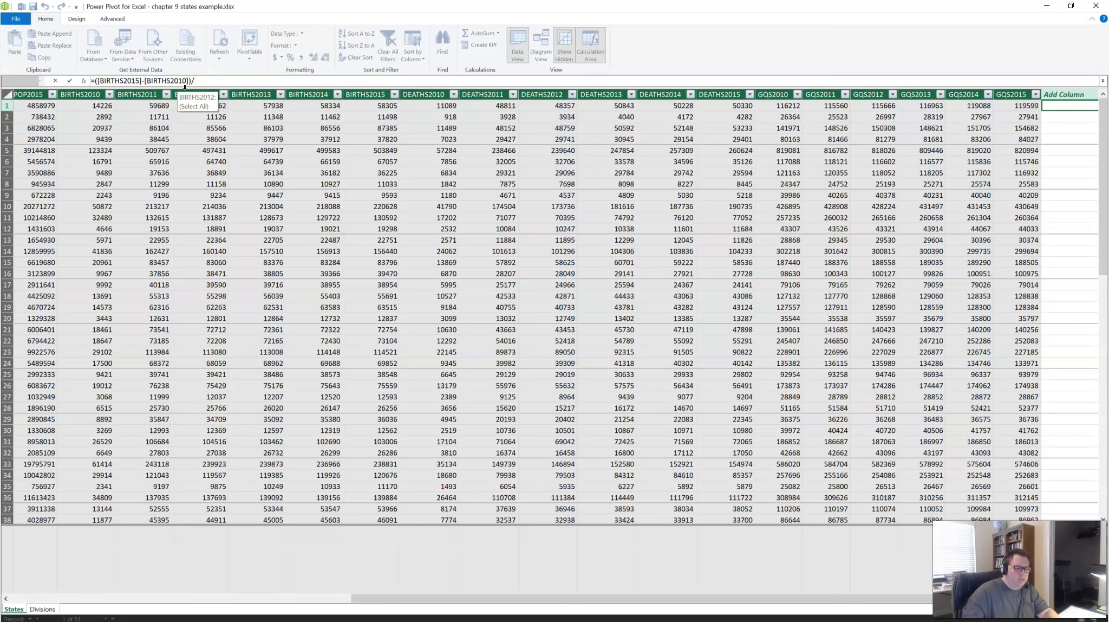
- Divide the birth difference by [BIRTHS2010] and commit the calculated column formula
text(/)
click(198, 99)
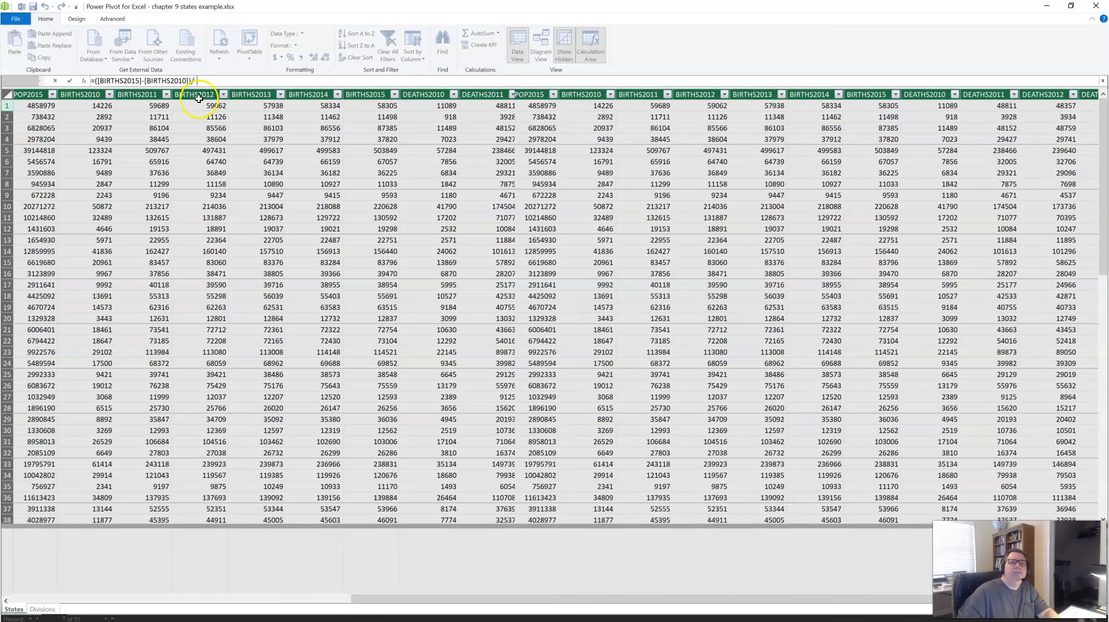
text([)
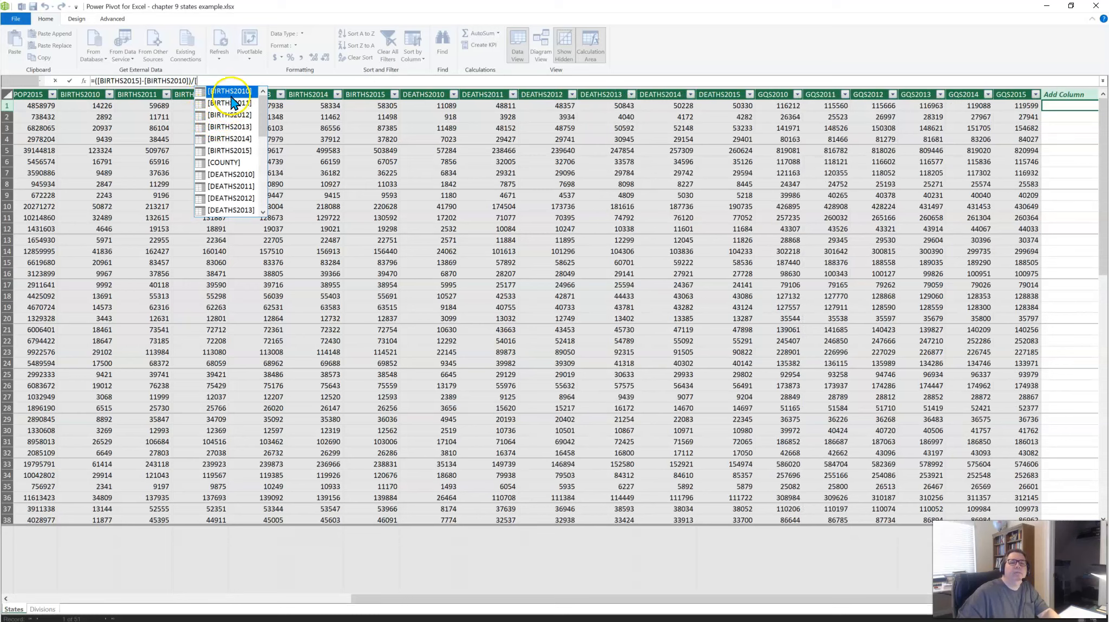
double_click(231, 96)
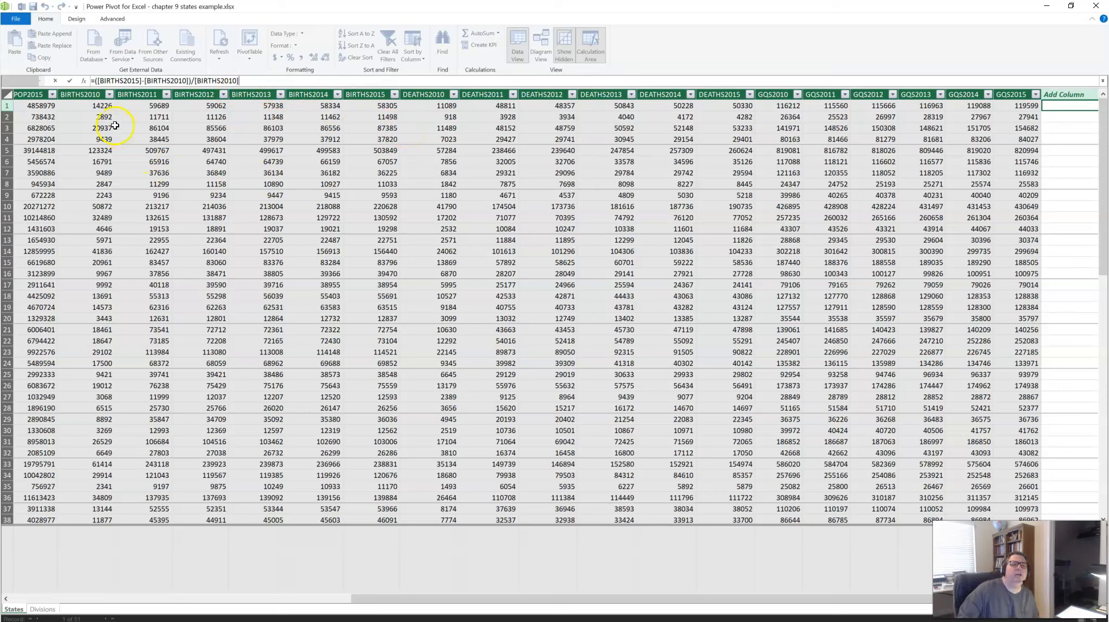
click(69, 81)
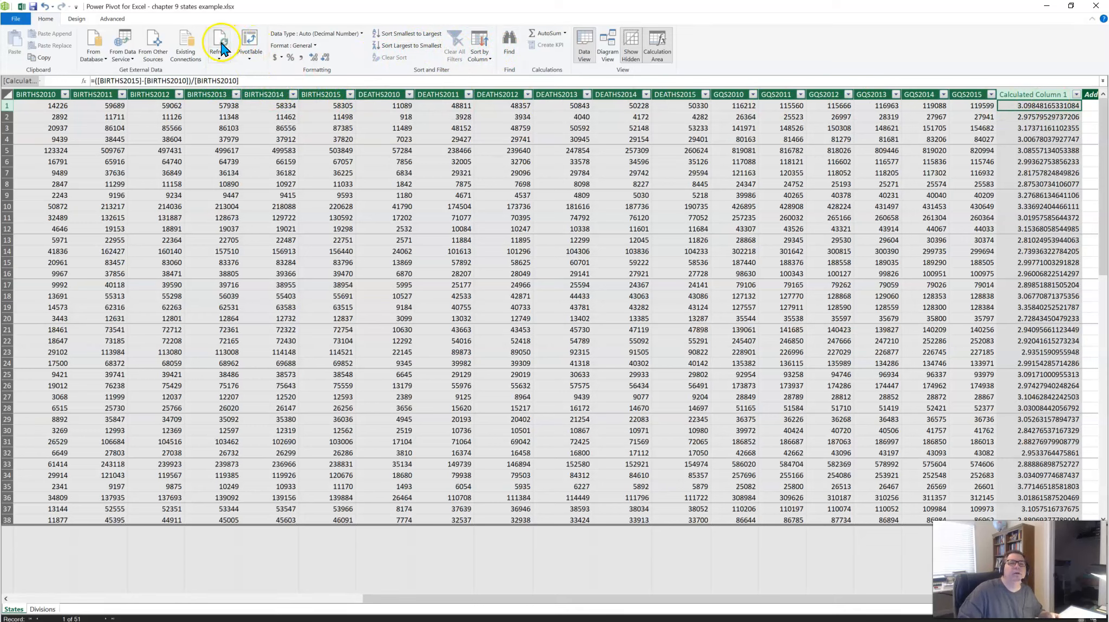
click(76, 19)
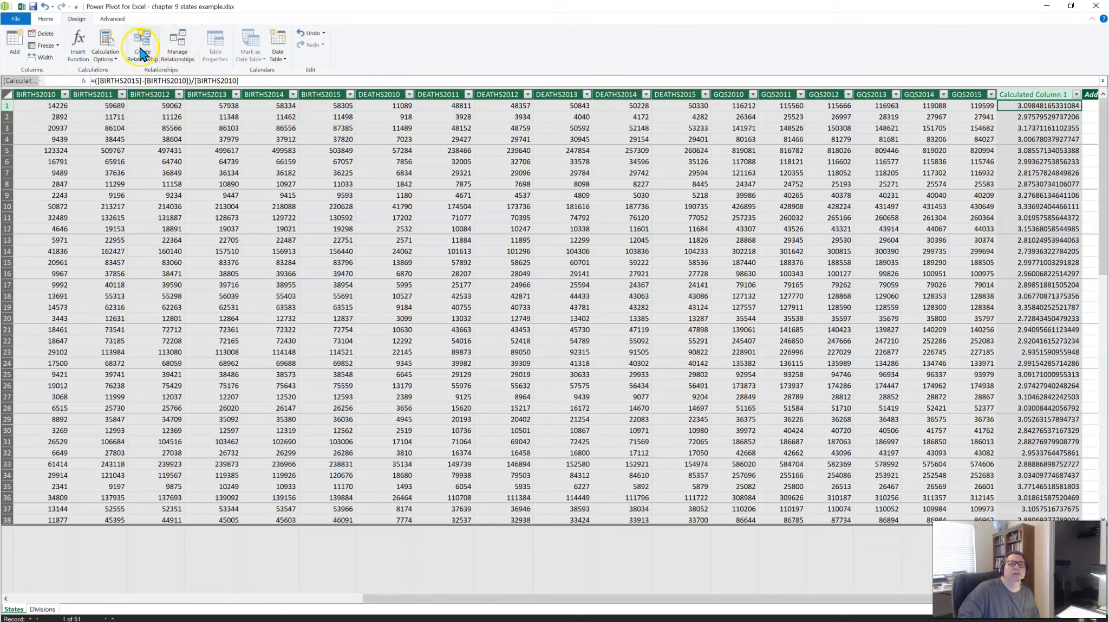
click(111, 19)
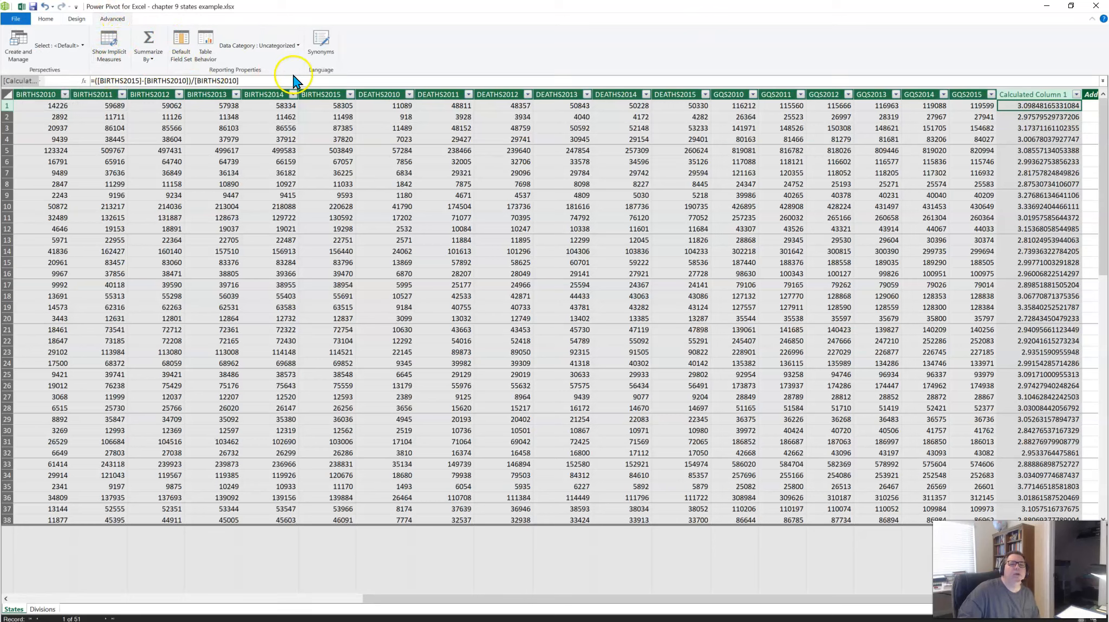
click(50, 21)
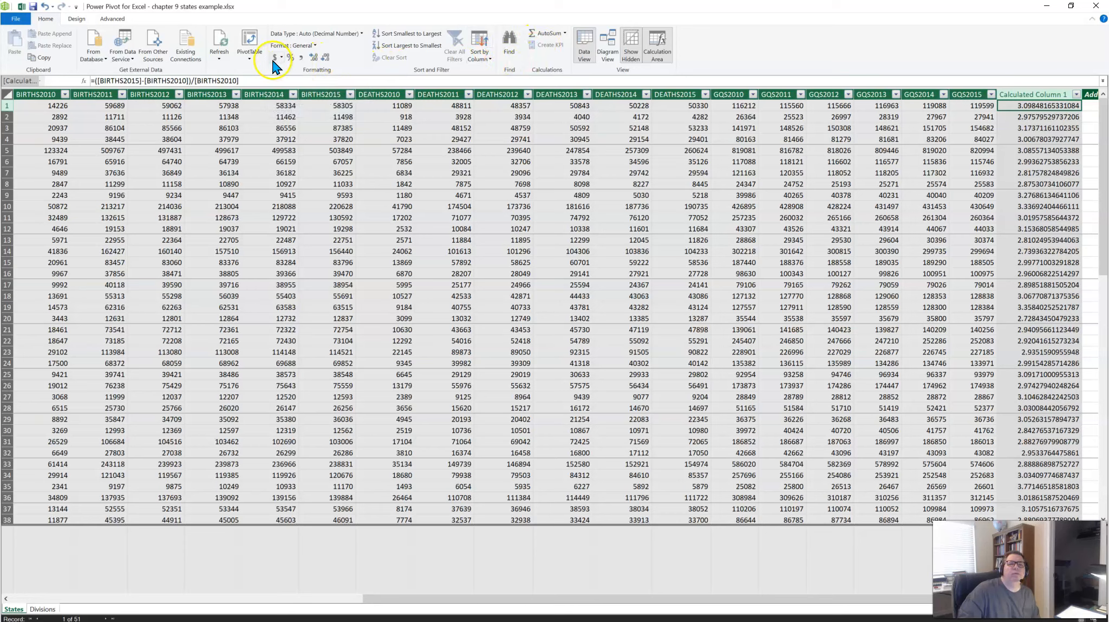
- Create a vertically arranged PivotChart and PivotTable from the data model on a new worksheet
click(249, 60)
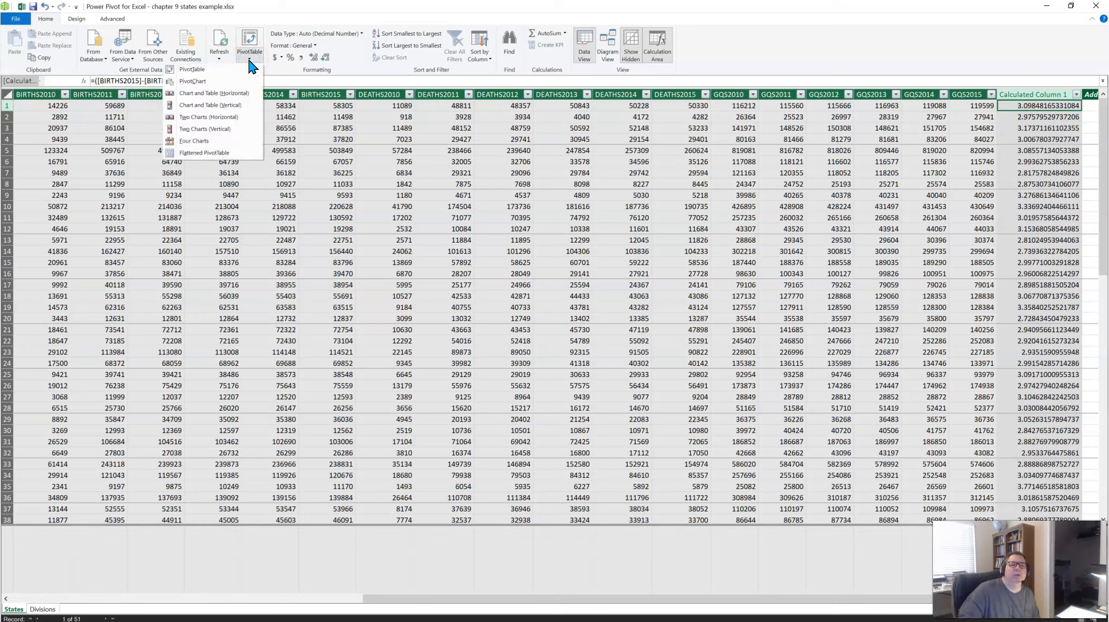
click(209, 106)
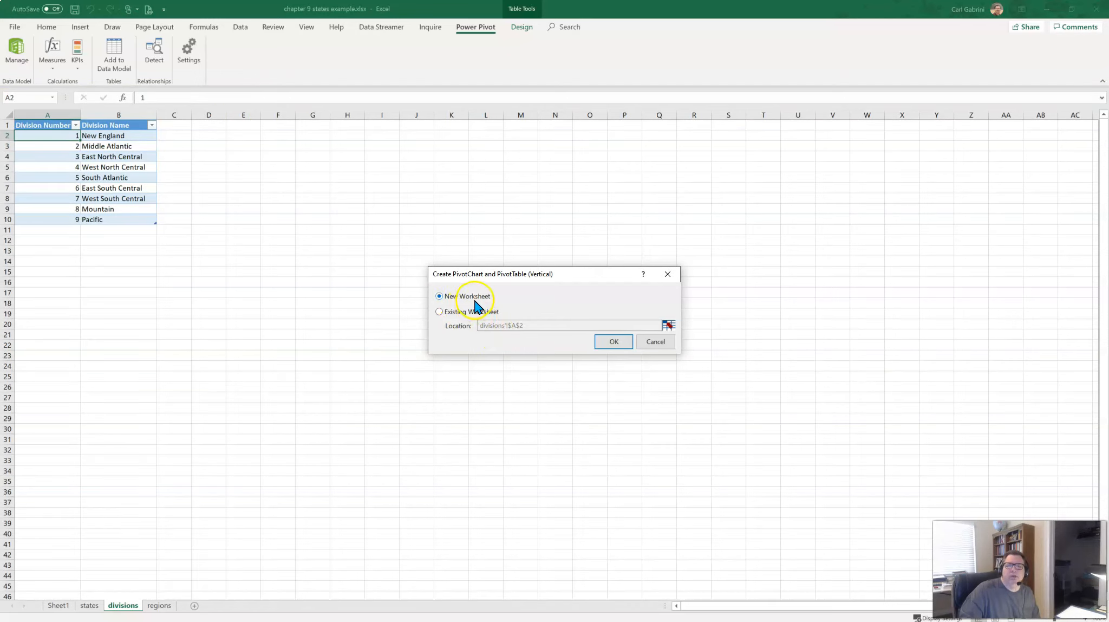
click(614, 343)
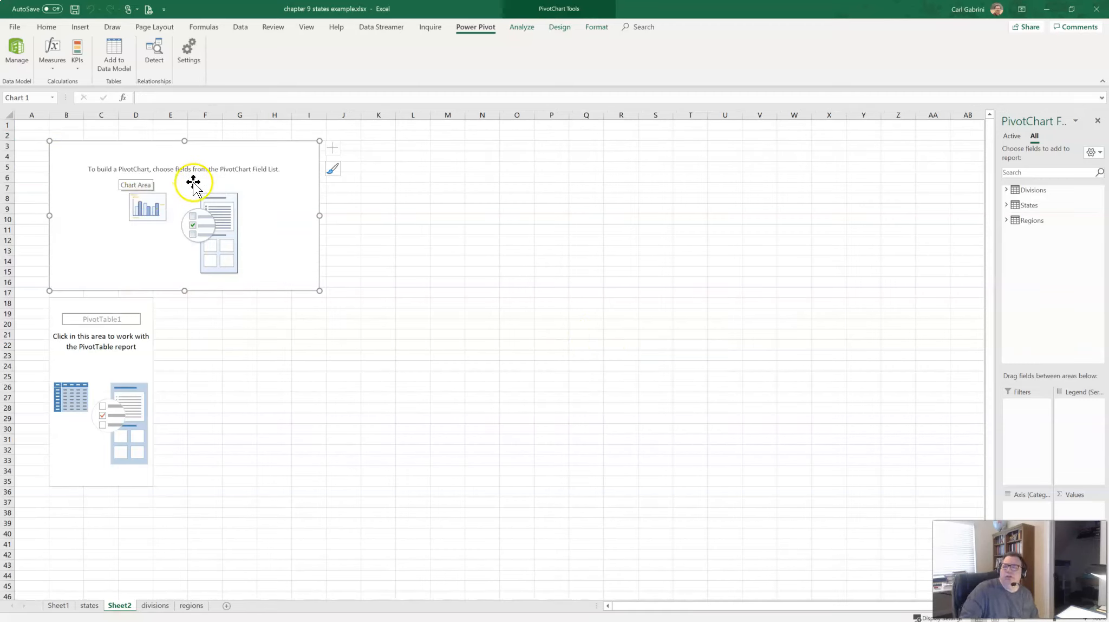
- Add Calculated Column 1 from the States table to the values of the empty PivotTable
click(76, 308)
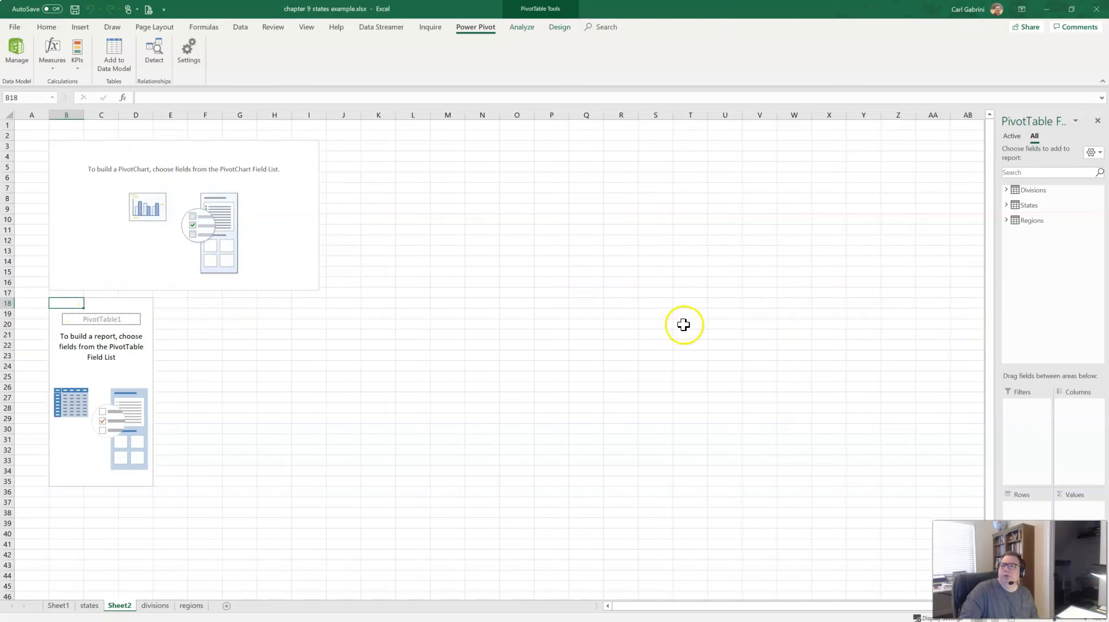
click(1021, 222)
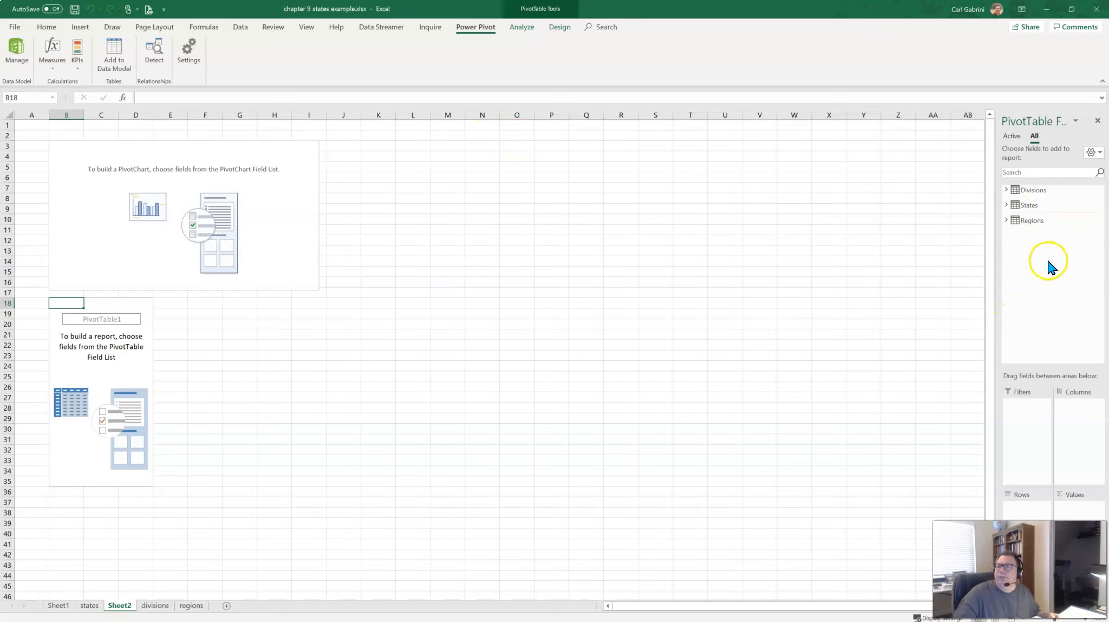
click(1006, 206)
scroll(1049, 281, down, 8)
scroll(1051, 285, down, 2)
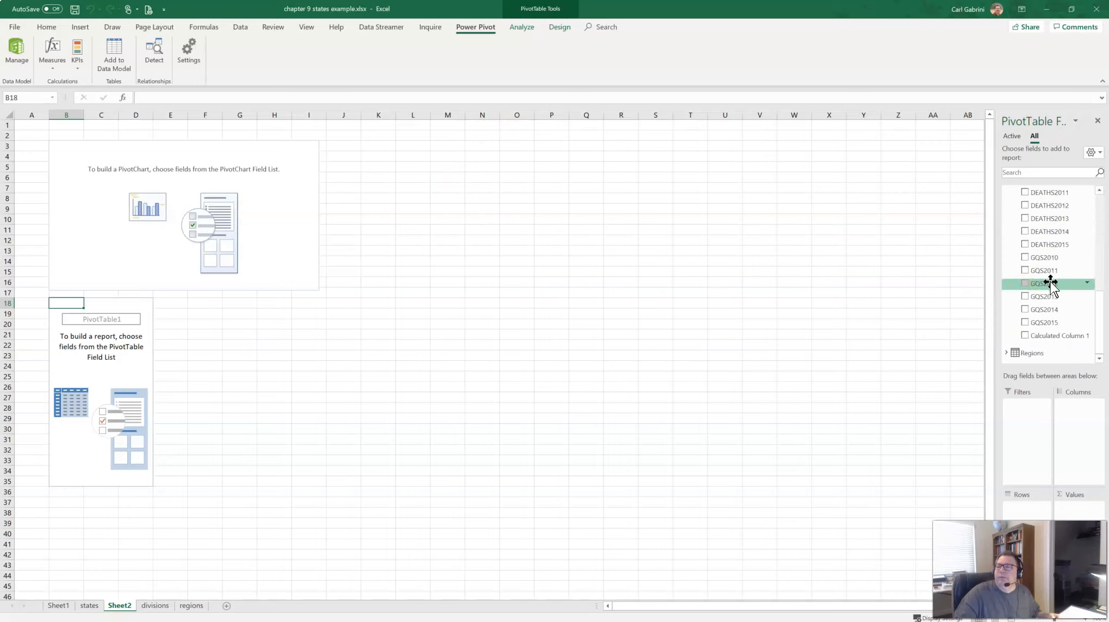
drag(1056, 341, 1072, 485)
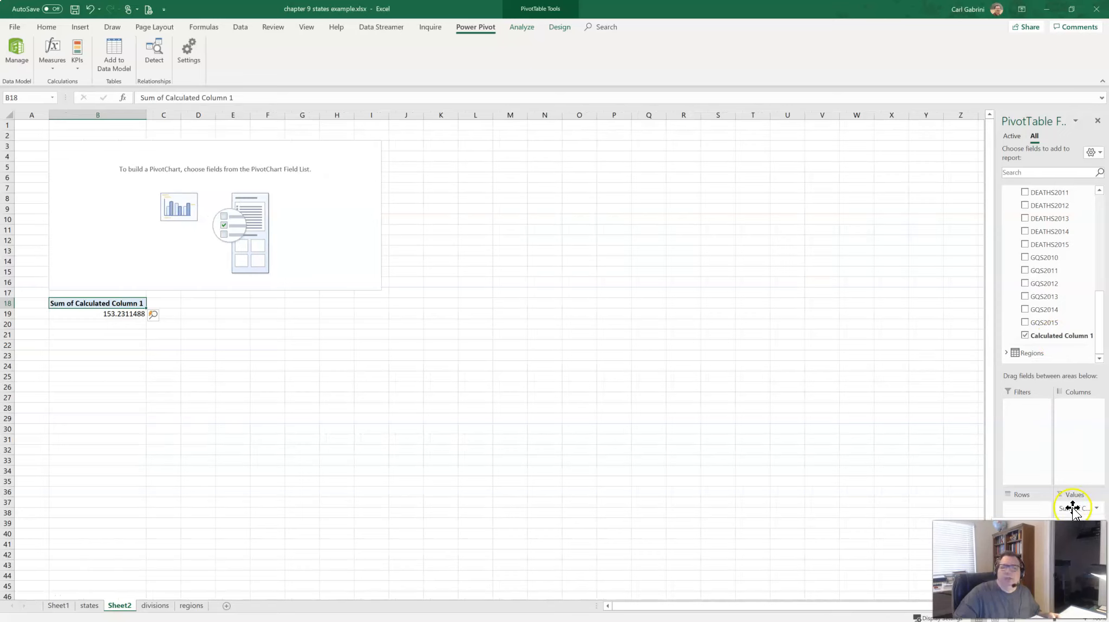
- Summarize the Calculated Column 1 value field by Average and format it as Percentage with 2 decimal places
click(1096, 509)
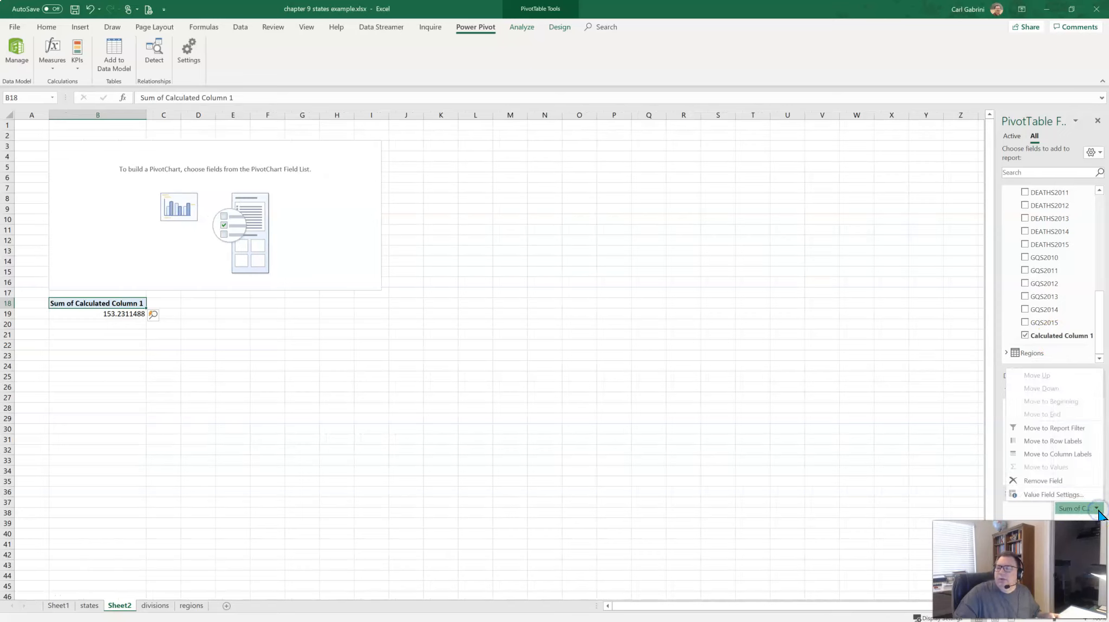
click(1052, 494)
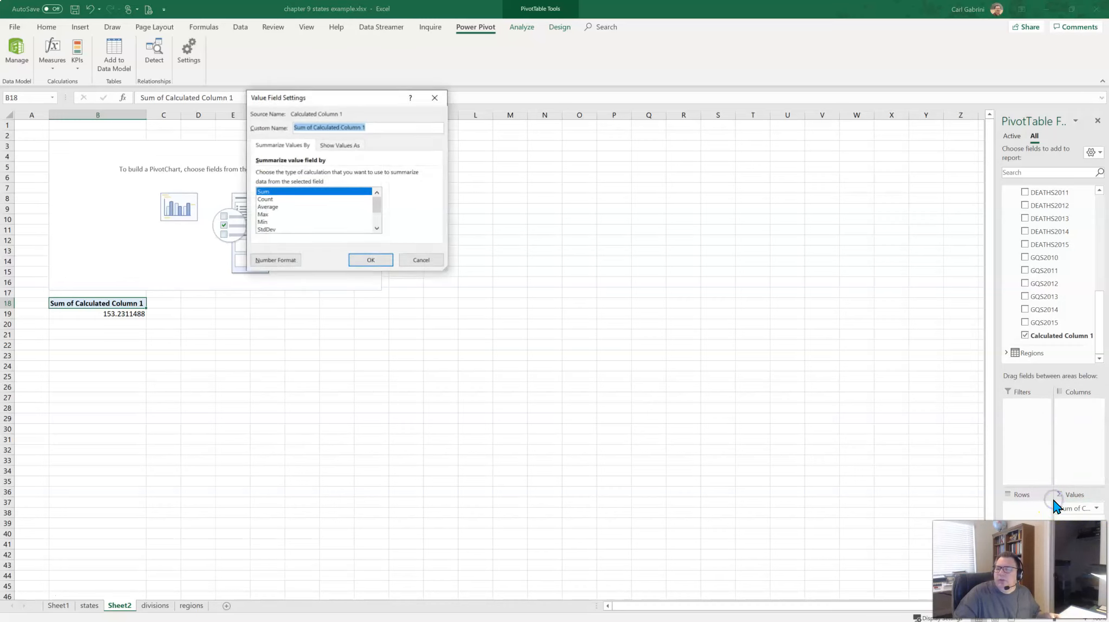
click(270, 208)
click(279, 261)
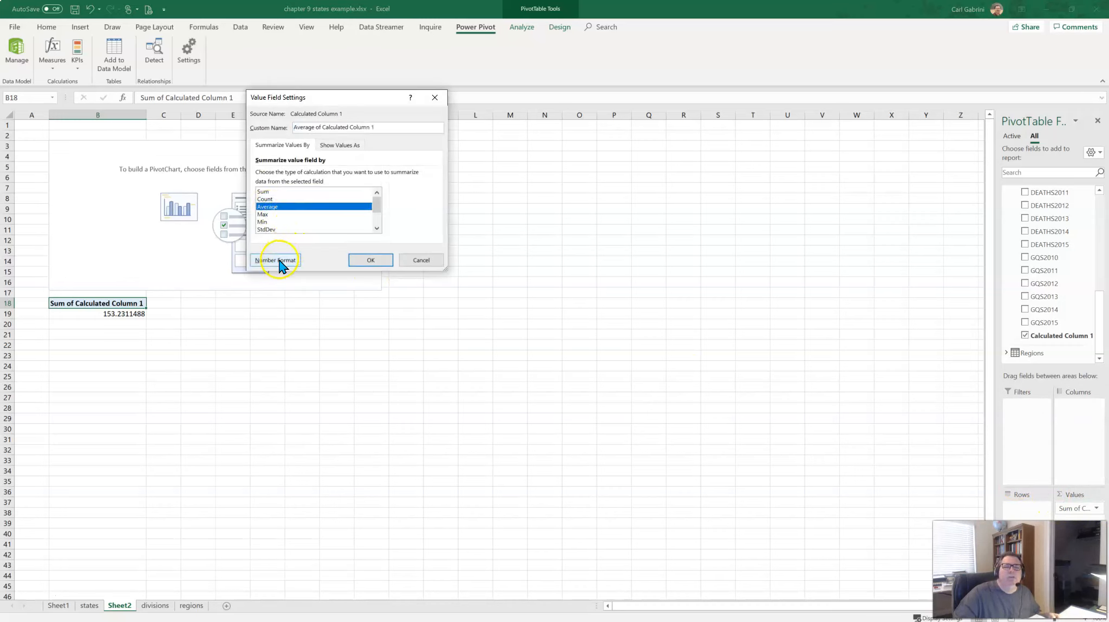
click(278, 261)
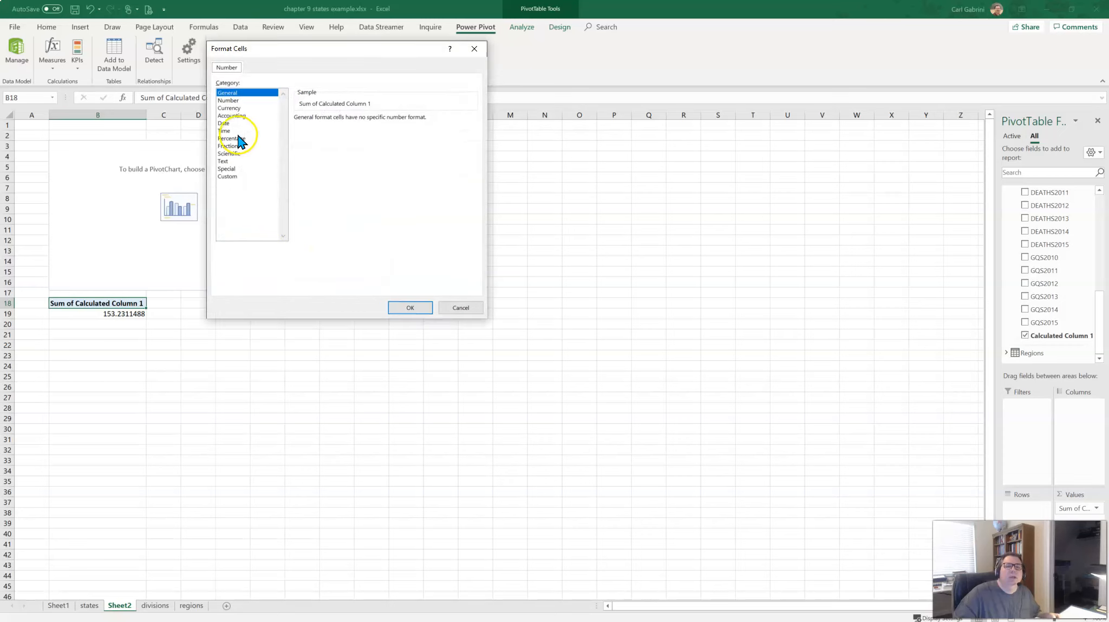
click(238, 138)
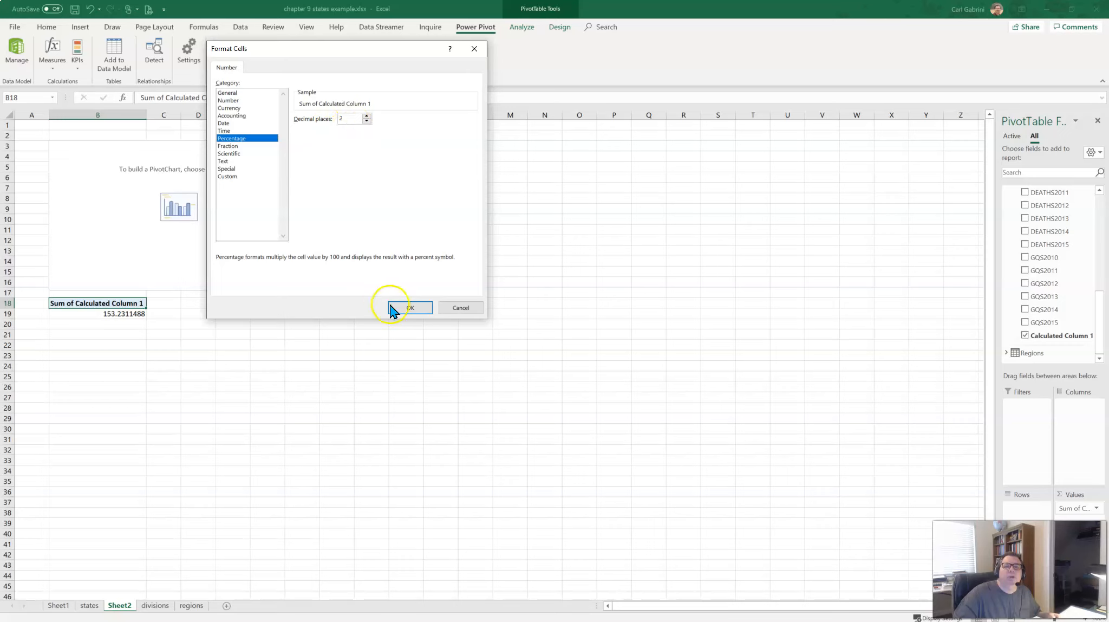
click(410, 308)
click(378, 262)
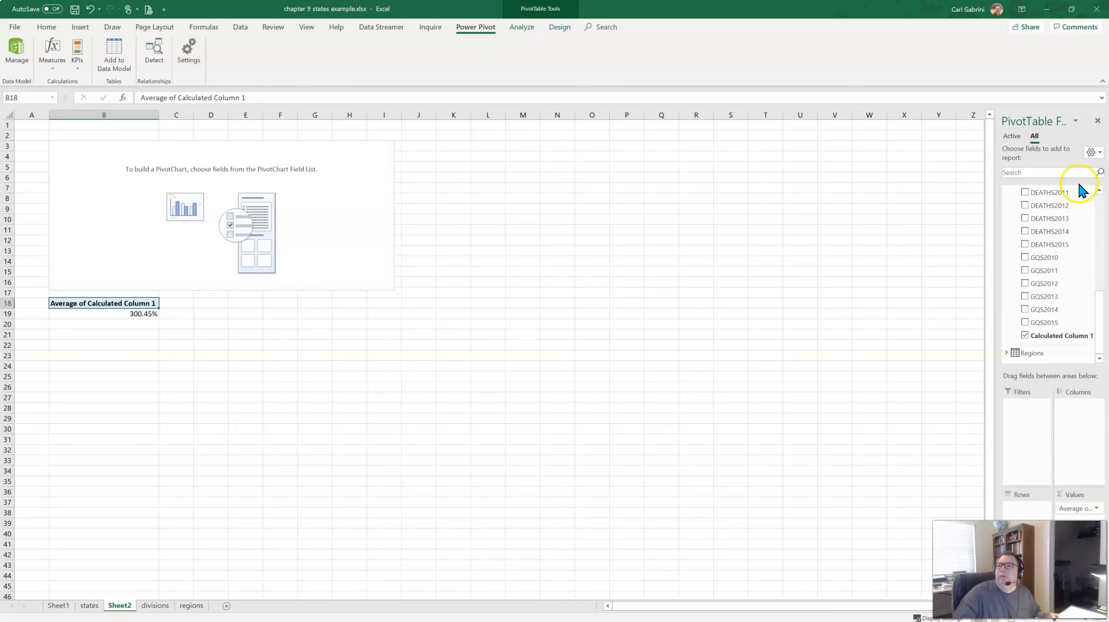
- Collapse the States table and expand the Divisions table in the PivotTable field list
scroll(1066, 233, up, 15)
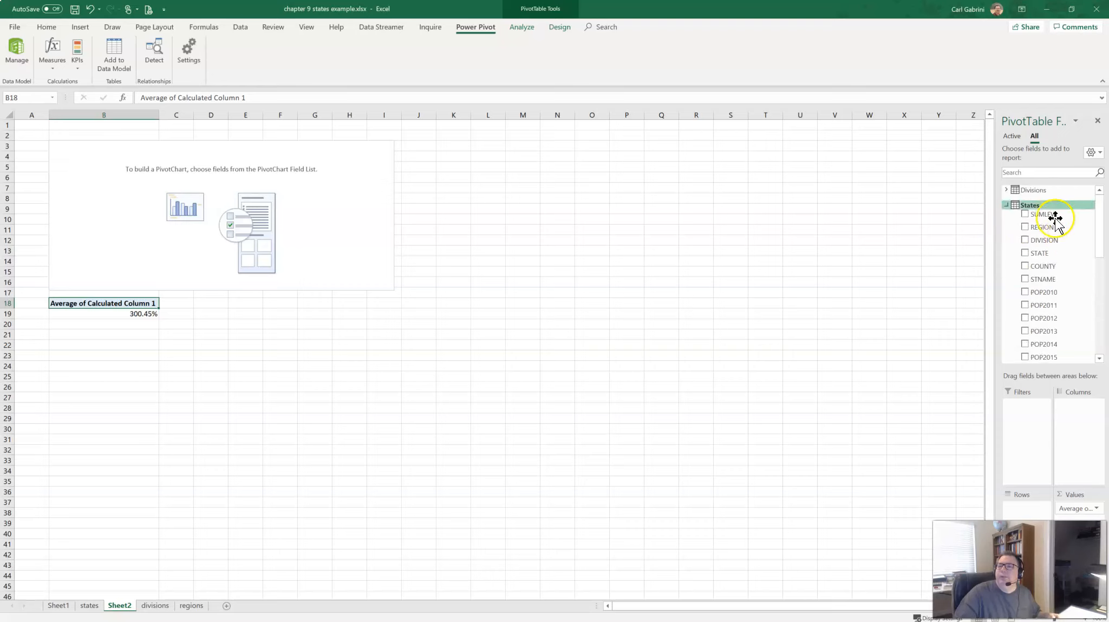
click(1006, 204)
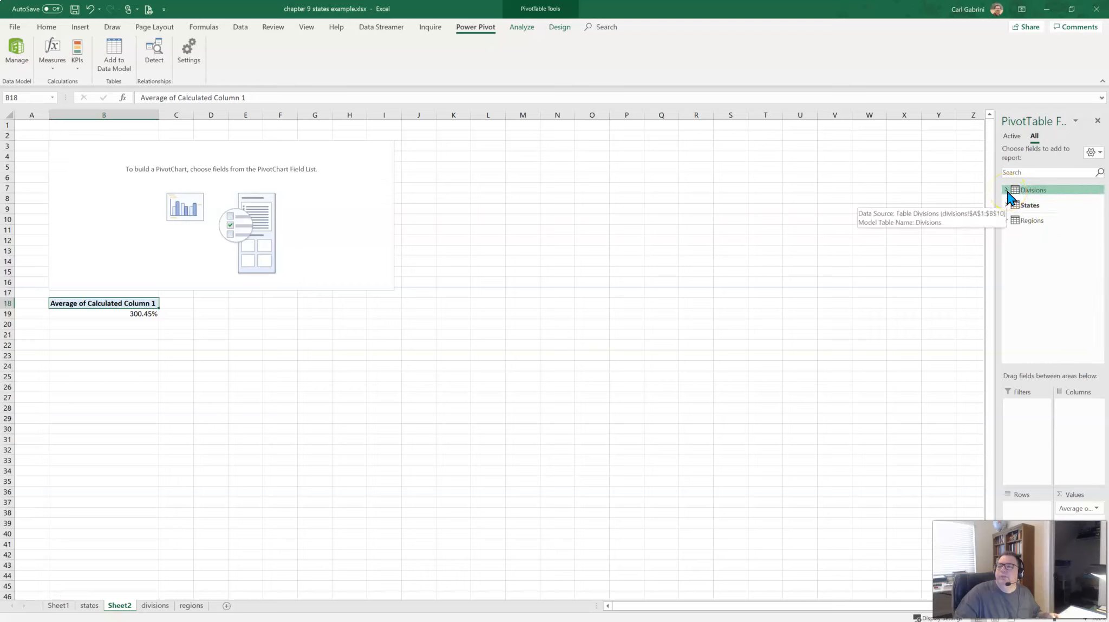
click(1006, 190)
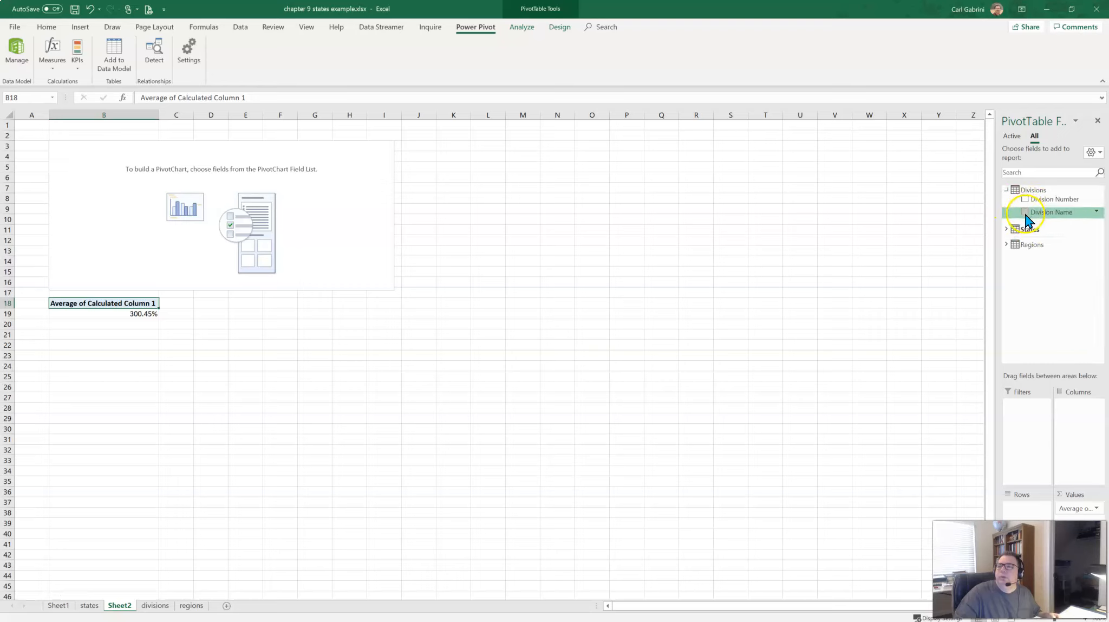